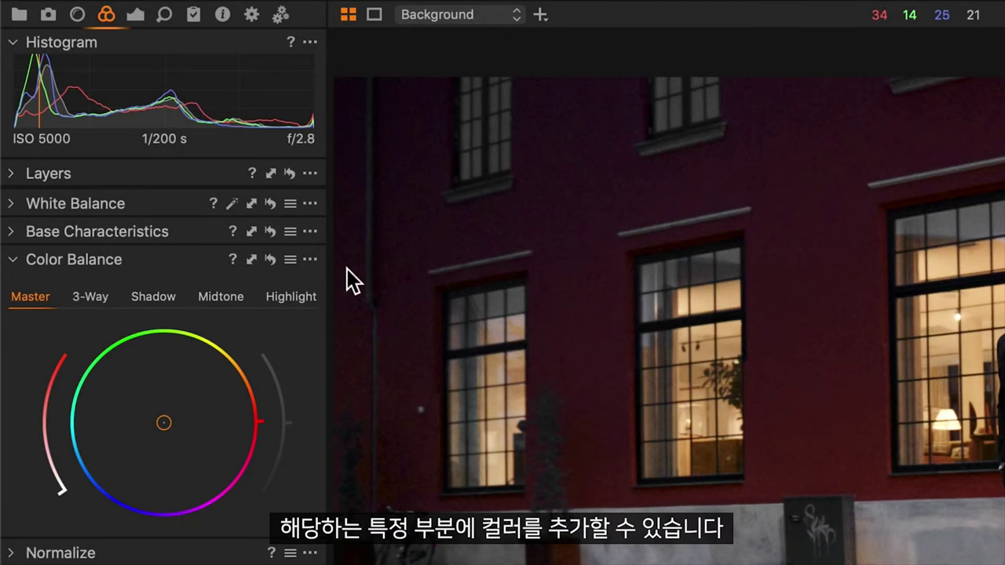
Preview each range wheel, then float Color Balance over the photo and enlarge it.
{"action": "left_click", "coordinate": [168, 297]}
{"action": "left_click", "coordinate": [226, 297]}
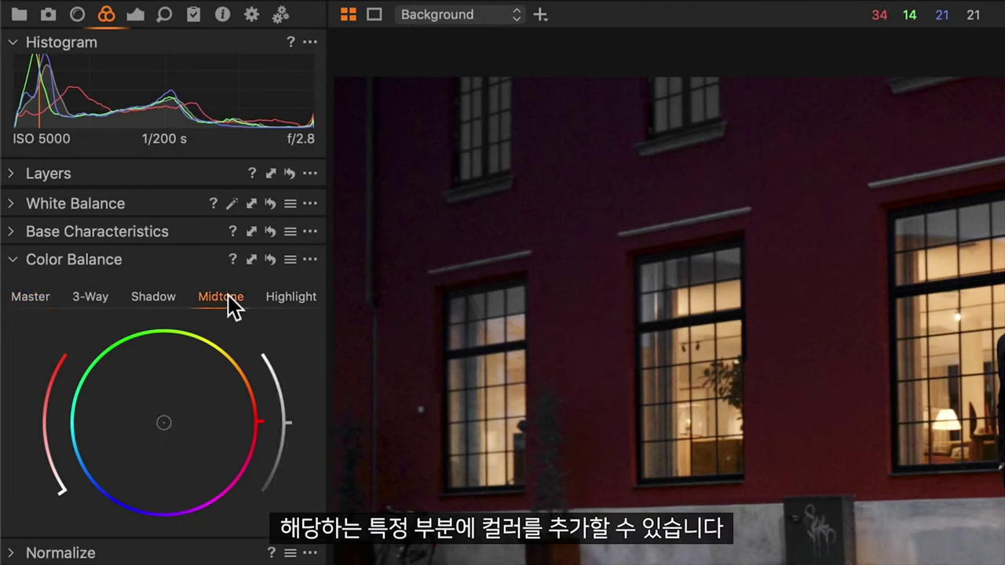
{"action": "left_click", "coordinate": [303, 299]}
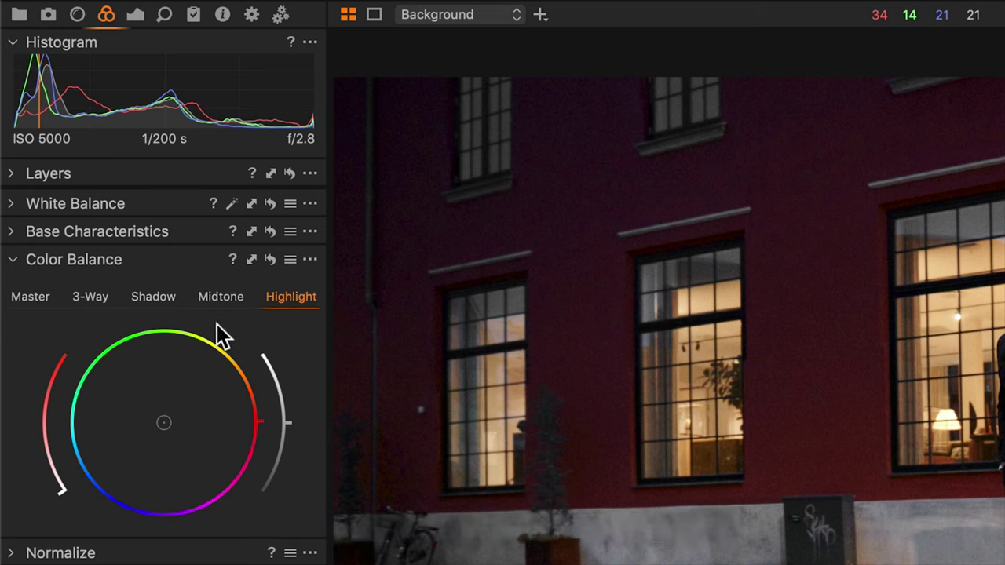
{"action": "left_click", "coordinate": [100, 297]}
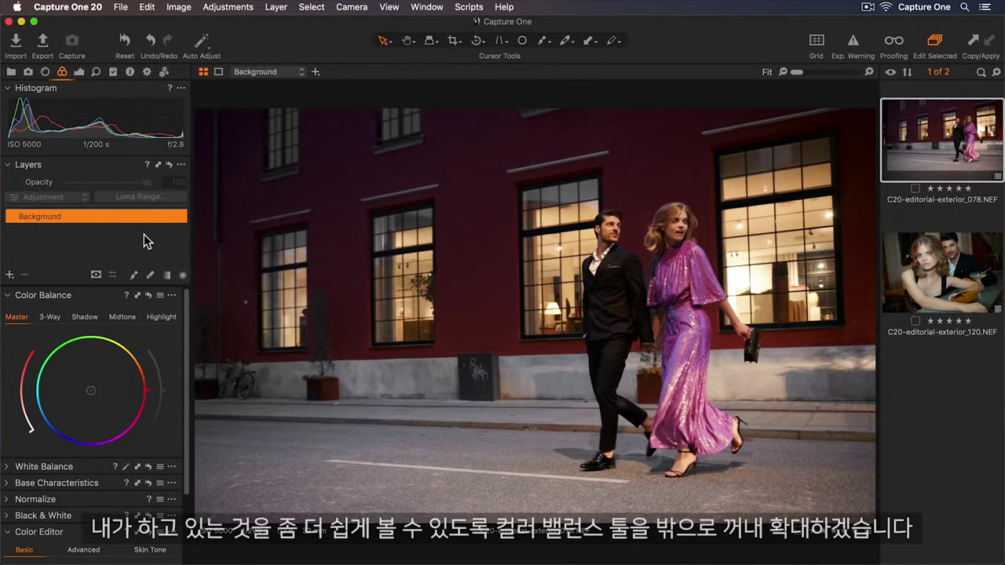
{"action": "left_click_drag", "start_coordinate": [95, 296], "coordinate": [315, 156]}
{"action": "left_click_drag", "start_coordinate": [415, 316], "coordinate": [481, 431]}
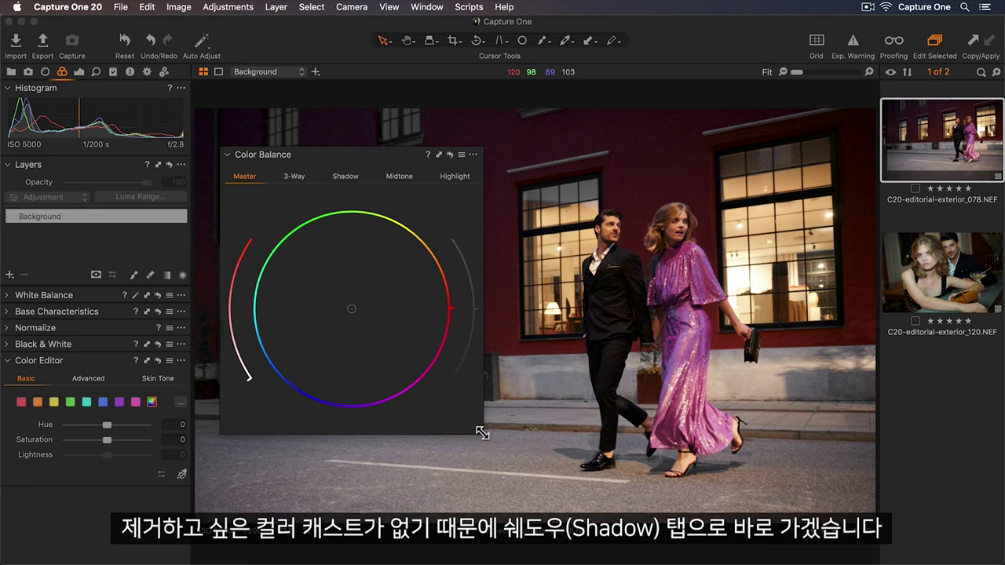
Give the shadows a slight magenta tint and lower their luma to darken them.
{"action": "left_click", "coordinate": [351, 177]}
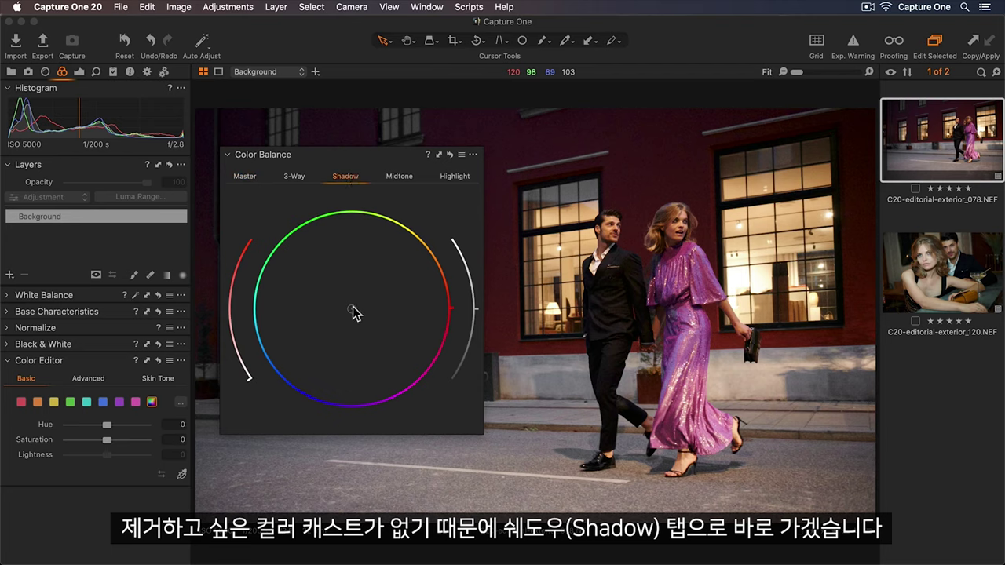
{"action": "left_click_drag", "start_coordinate": [353, 312], "coordinate": [320, 285]}
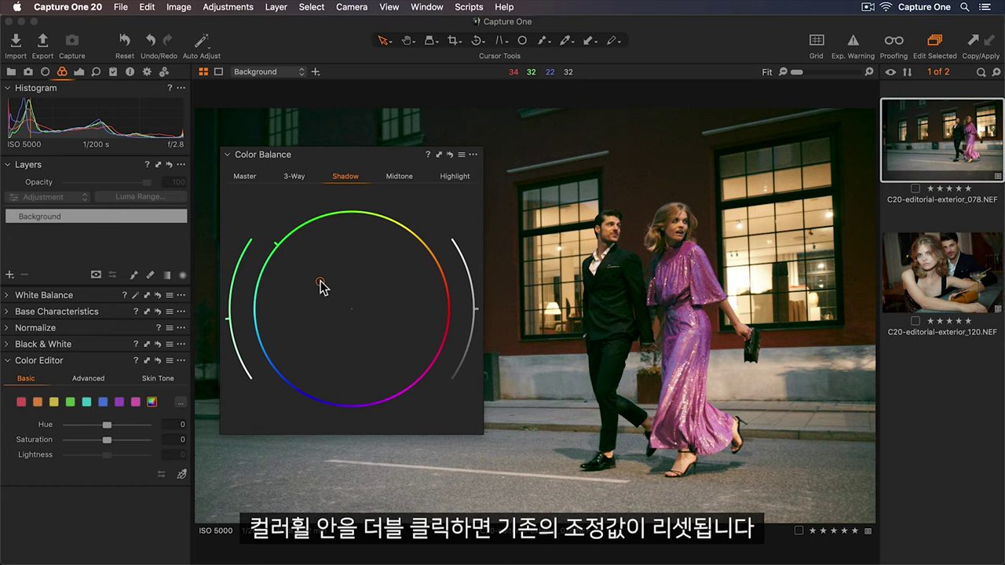
{"action": "double_click", "coordinate": [322, 288]}
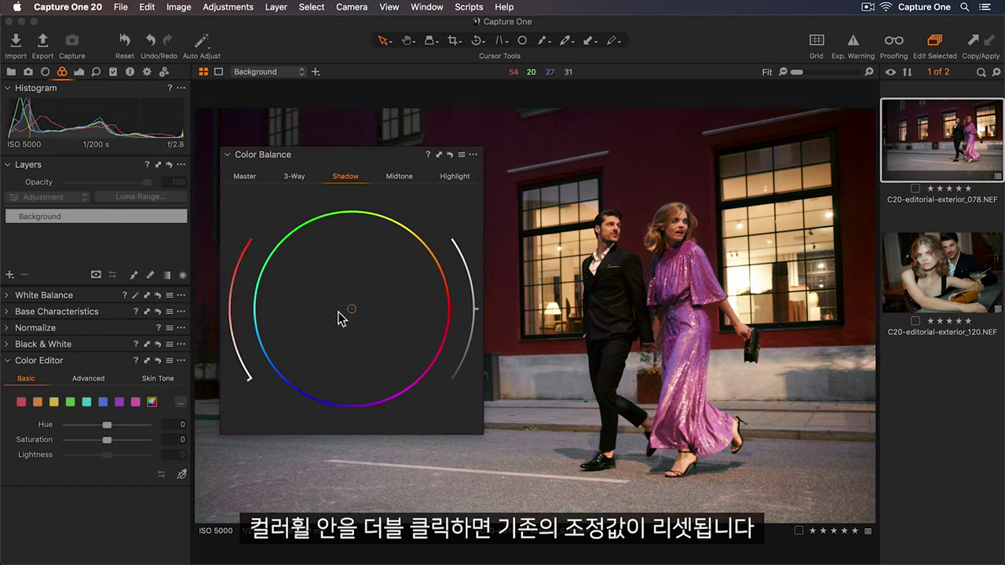
{"action": "left_click_drag", "start_coordinate": [350, 308], "coordinate": [361, 328]}
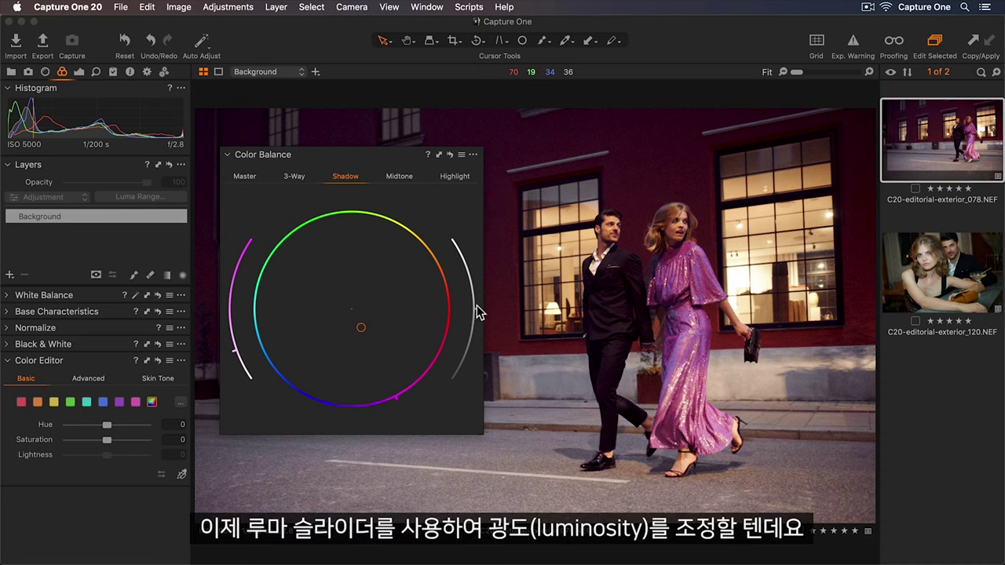
{"action": "left_click_drag", "start_coordinate": [476, 311], "coordinate": [477, 336]}
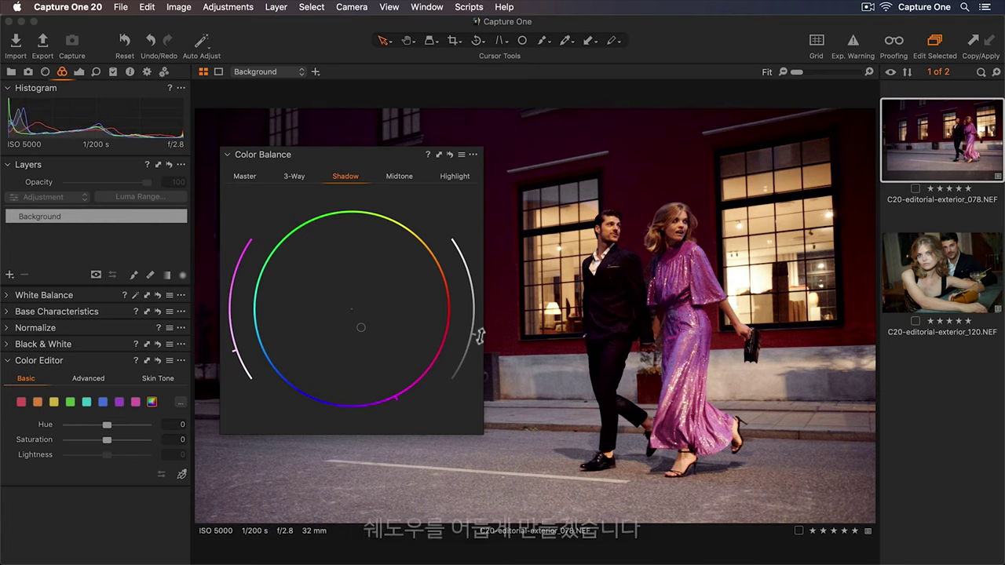
Warm the midtones toward orange and raise their brightness.
{"action": "left_click", "coordinate": [404, 177]}
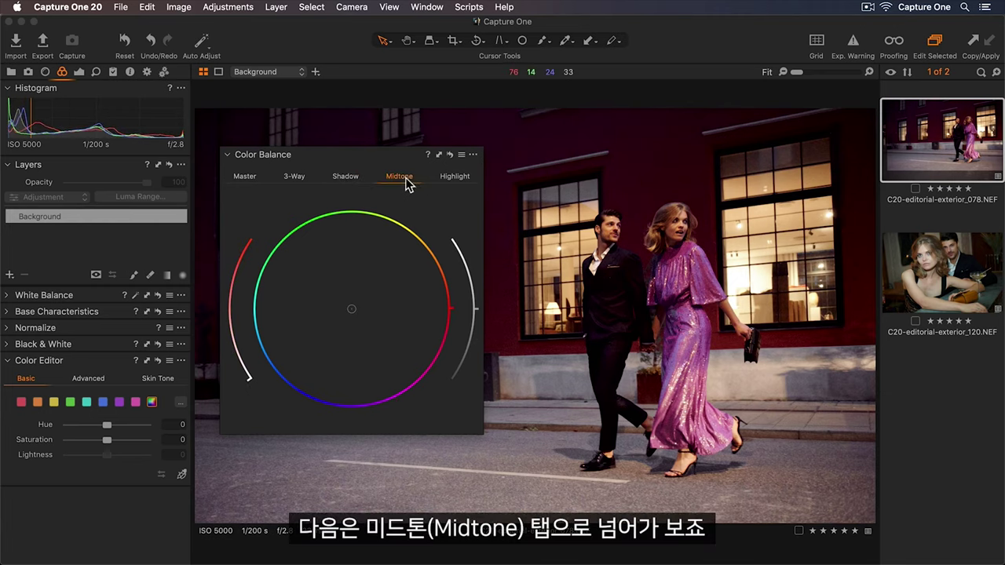
{"action": "left_click", "coordinate": [351, 311]}
{"action": "left_click_drag", "start_coordinate": [351, 311], "coordinate": [375, 304]}
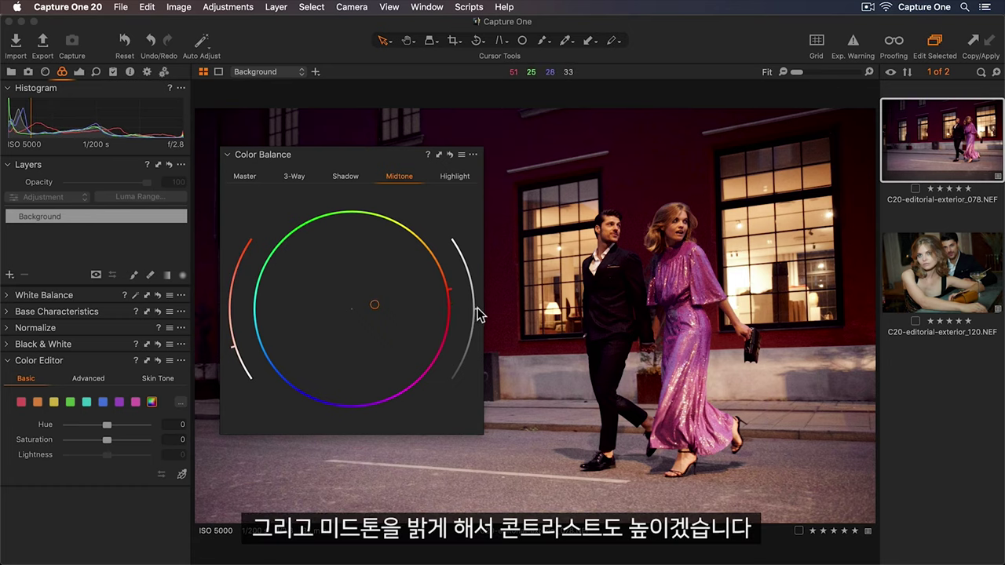
{"action": "left_click_drag", "start_coordinate": [477, 314], "coordinate": [479, 284]}
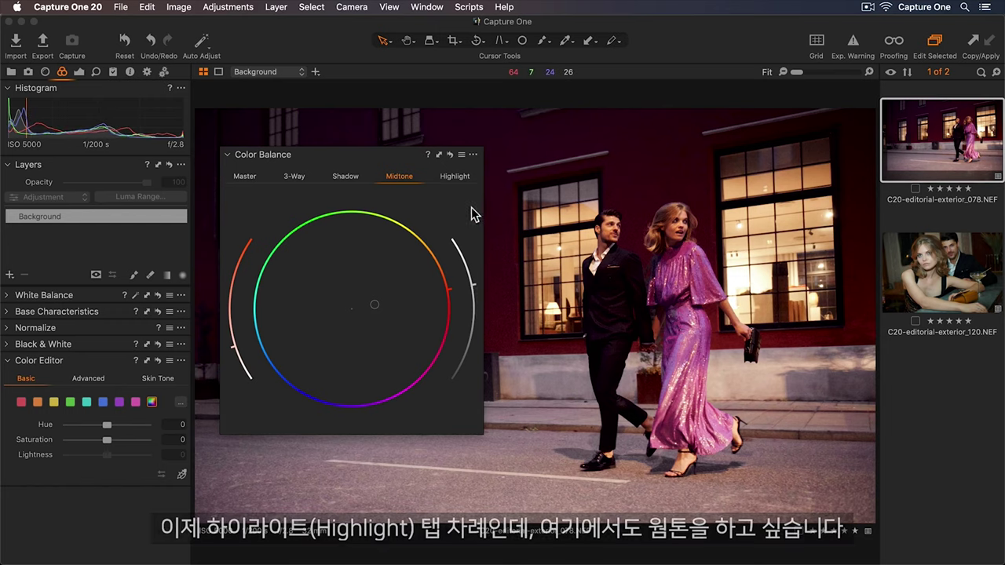
Warm the highlights toward orange and brighten them.
{"action": "left_click", "coordinate": [455, 177]}
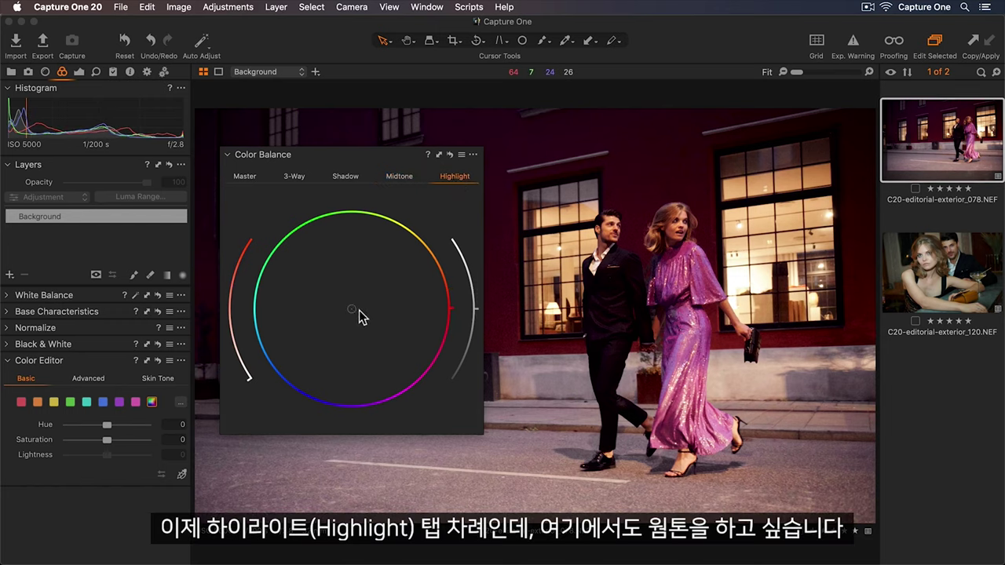
{"action": "left_click_drag", "start_coordinate": [352, 309], "coordinate": [384, 295]}
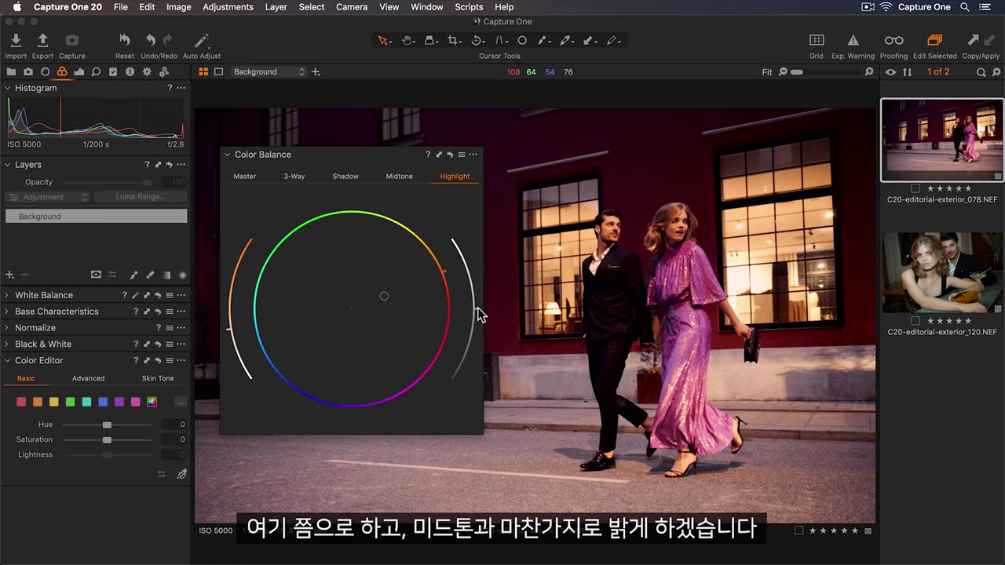
{"action": "left_click_drag", "start_coordinate": [477, 307], "coordinate": [477, 282]}
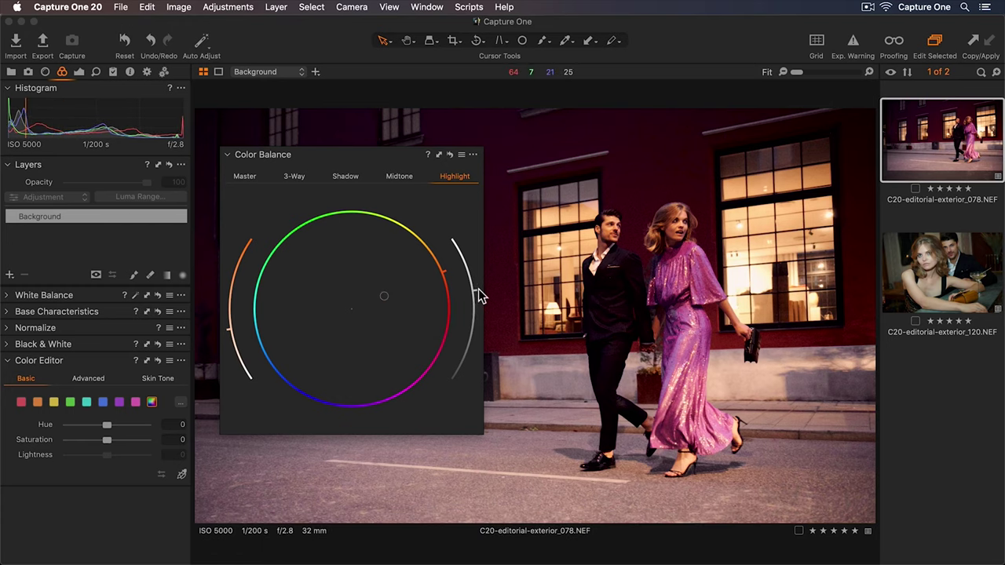
Push the Master wheel toward cool blue, then dock Color Balance back in the left panel.
{"action": "left_click", "coordinate": [246, 178]}
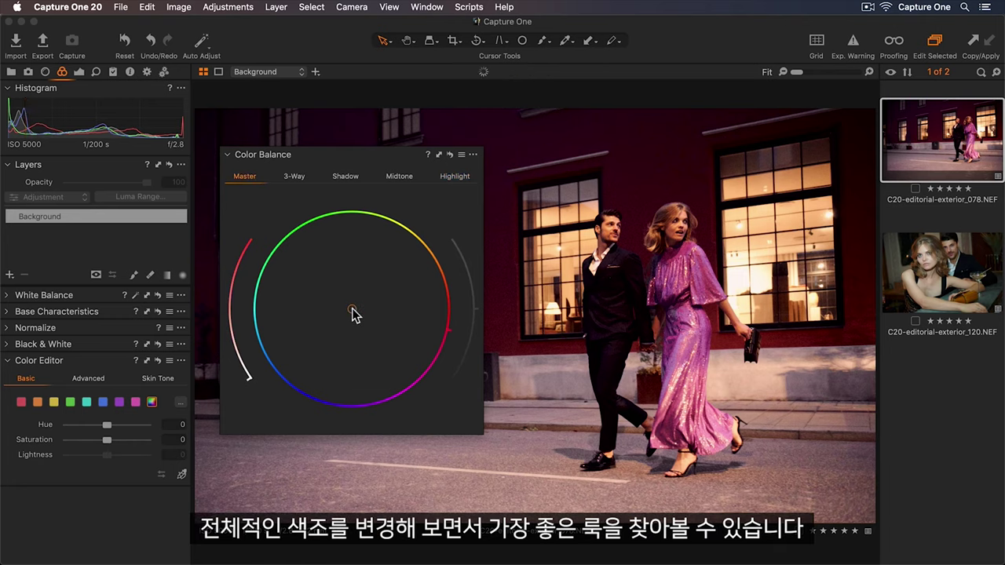
{"action": "mouse_move", "coordinate": [352, 314]}
{"action": "left_mouse_down"}
{"action": "mouse_move", "coordinate": [341, 269]}
{"action": "mouse_move", "coordinate": [393, 280]}
{"action": "mouse_move", "coordinate": [397, 312]}
{"action": "mouse_move", "coordinate": [387, 327]}
{"action": "mouse_move", "coordinate": [337, 339]}
{"action": "mouse_move", "coordinate": [304, 327]}
{"action": "mouse_move", "coordinate": [295, 340]}
{"action": "left_mouse_up"}
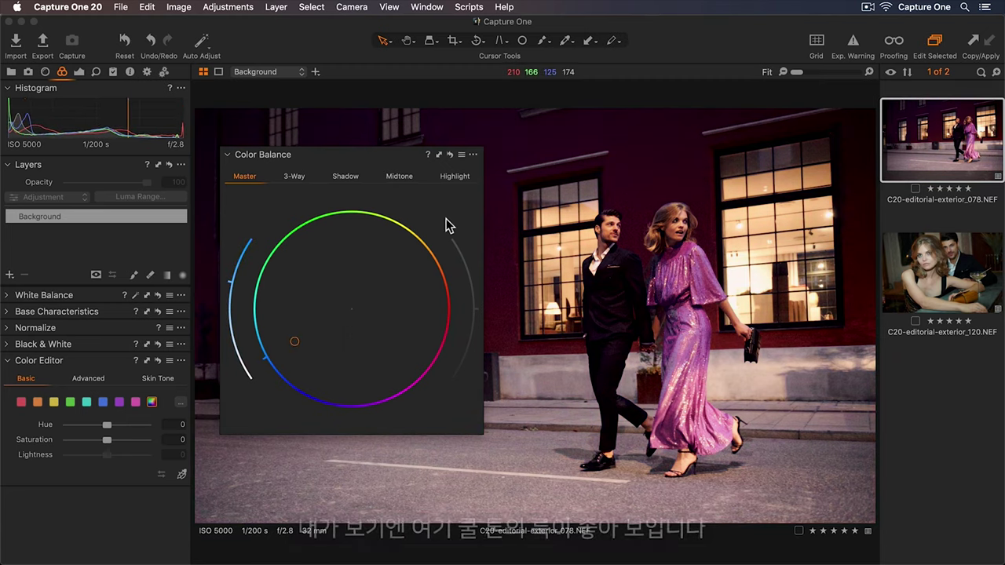
{"action": "left_click_drag", "start_coordinate": [398, 159], "coordinate": [150, 299]}
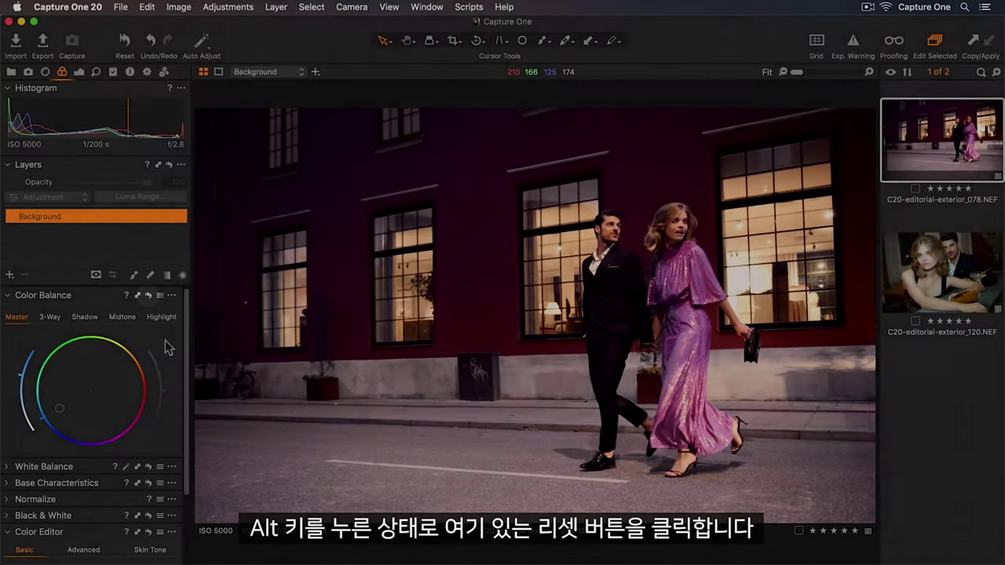
Alt-click the Color Balance reset icon to compare the street portrait before and after grading.
{"action": "key", "text": "alt"}
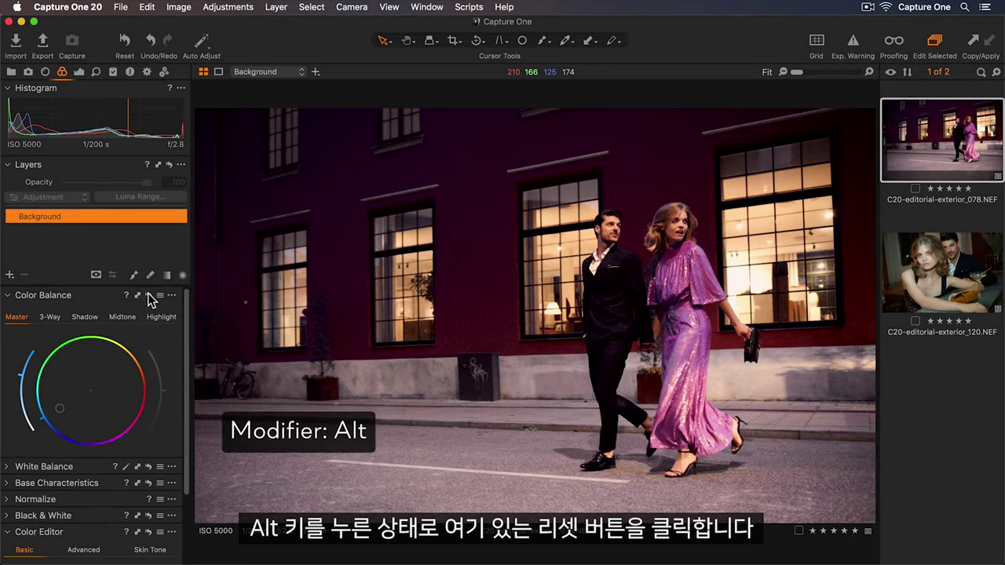
{"action": "left_click", "coordinate": [148, 295], "text": "alt"}
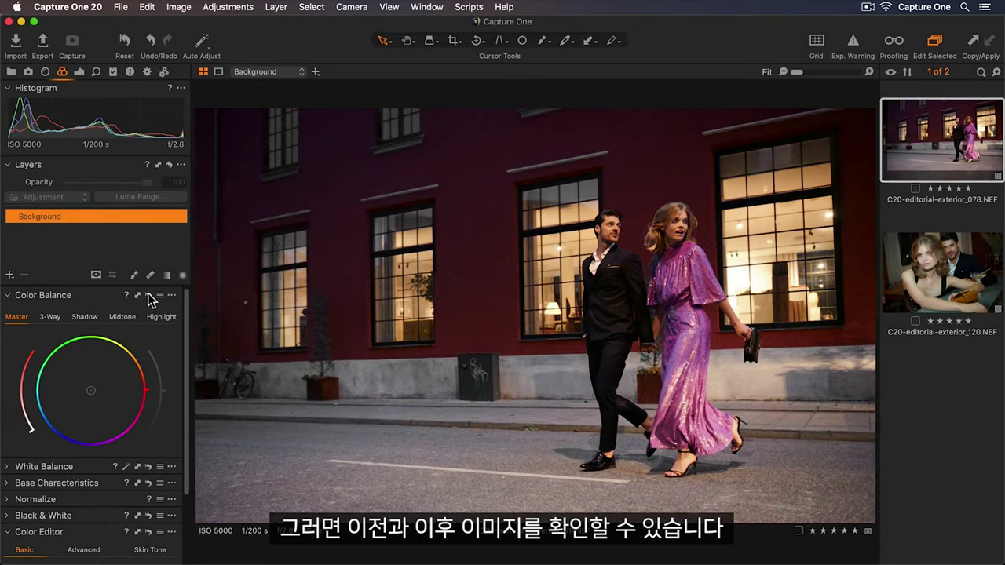
{"action": "left_click", "coordinate": [148, 296]}
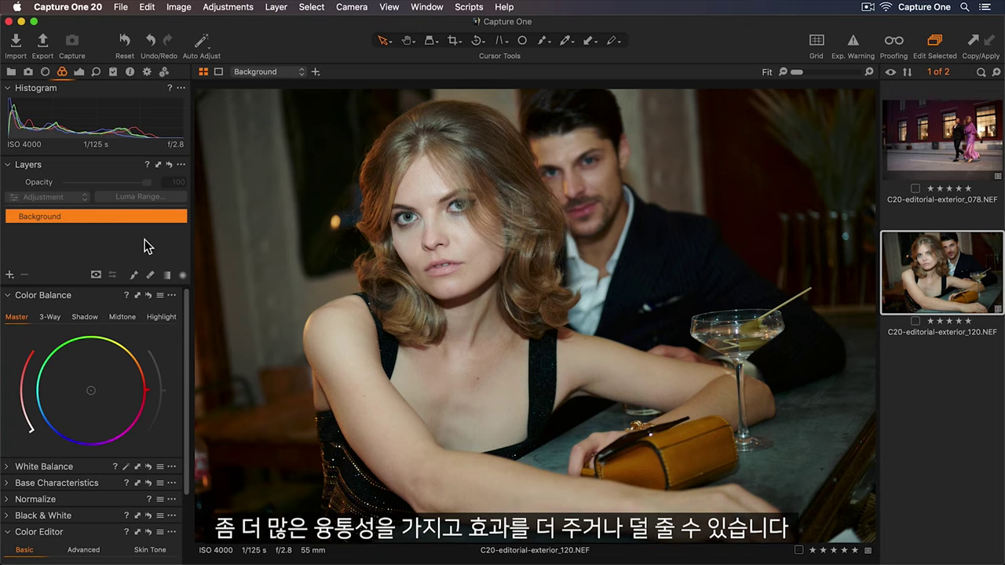
Add a new filled layer named 'Color grade' and set its opacity to 50.
{"action": "left_click", "coordinate": [9, 275]}
{"action": "left_click", "coordinate": [16, 295]}
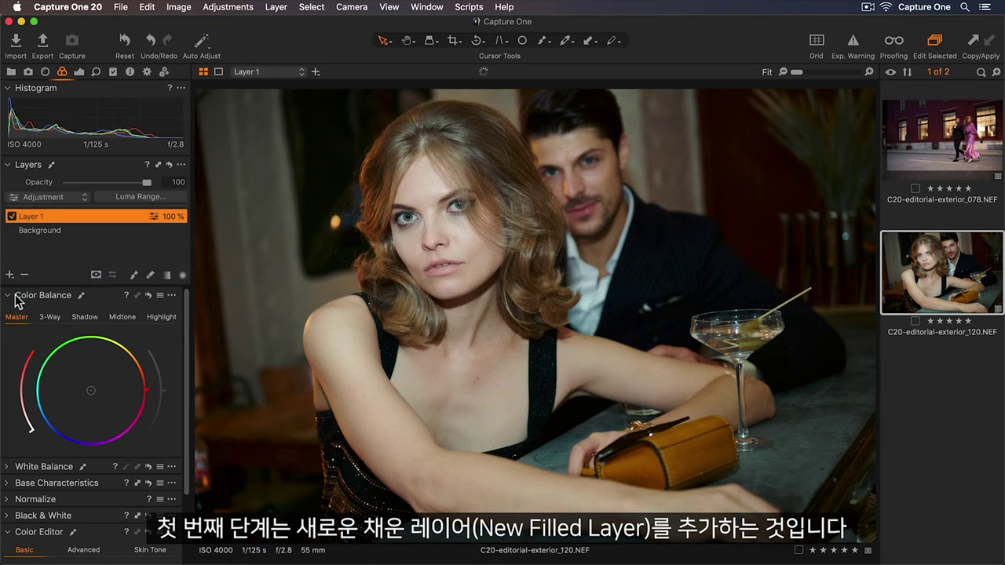
{"action": "double_click", "coordinate": [65, 214]}
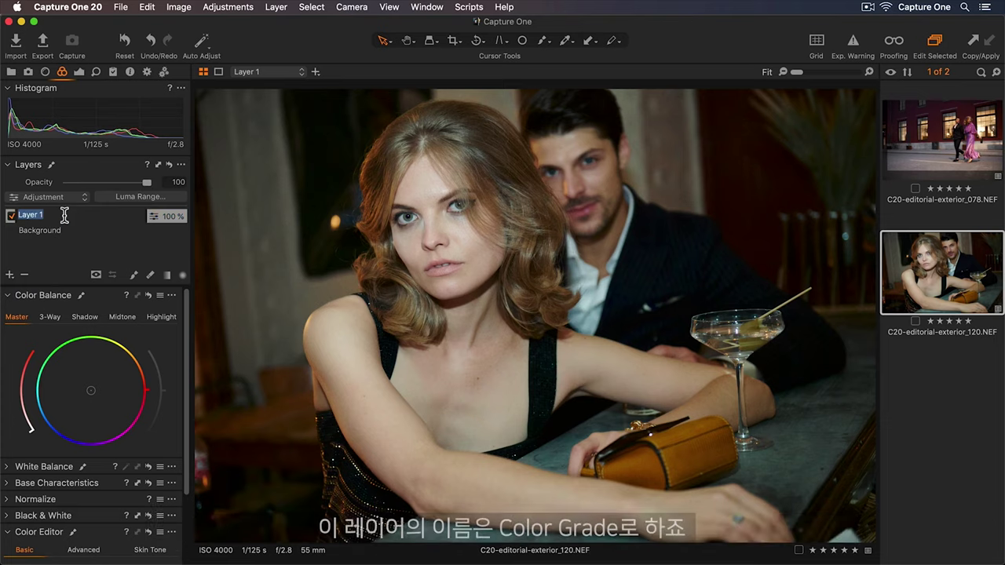
{"action": "type", "text": "Color grade"}
{"action": "key", "text": "Return"}
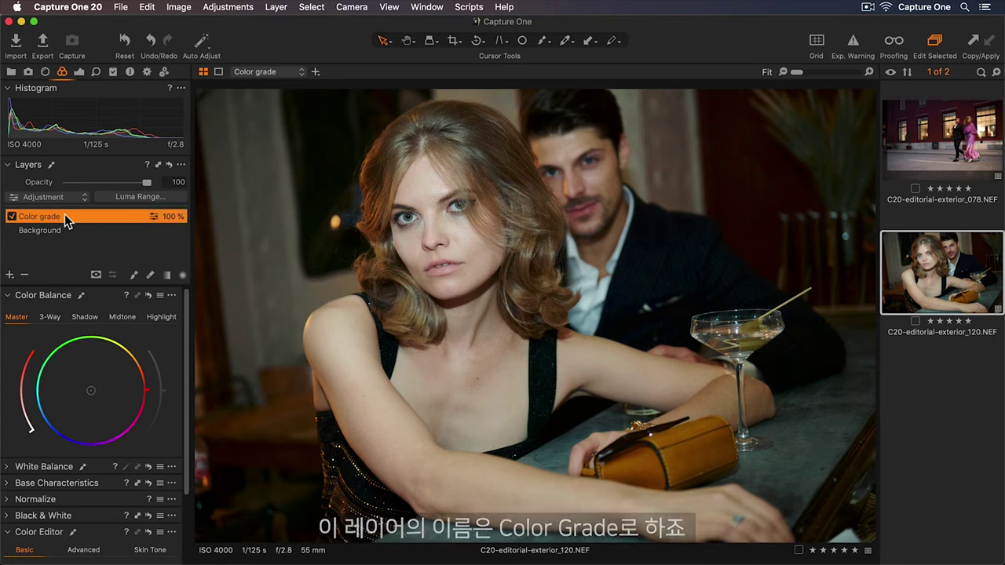
{"action": "left_click_drag", "start_coordinate": [146, 182], "coordinate": [107, 184]}
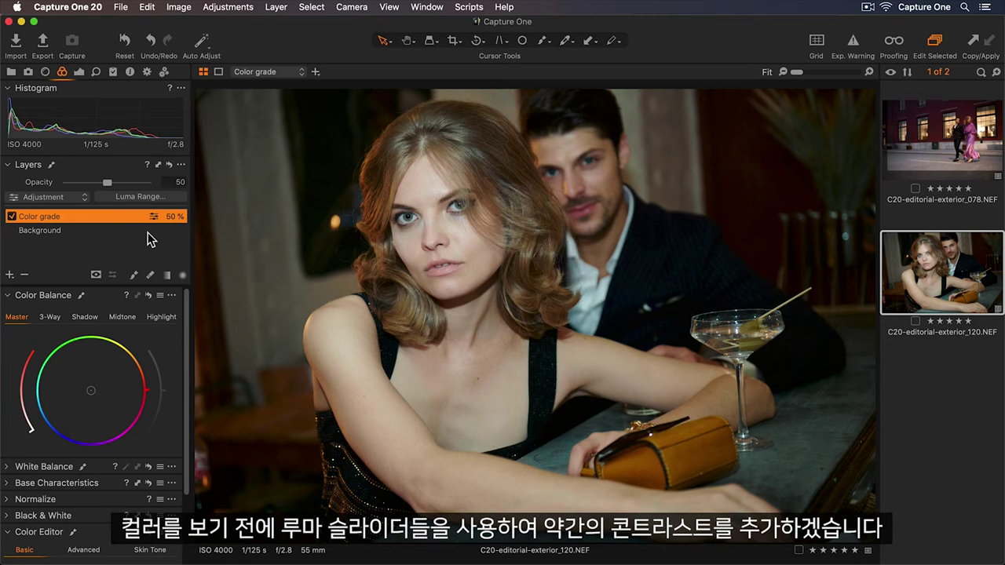
In the 3-Way view, slightly darken the shadows and brighten the midtones.
{"action": "left_click", "coordinate": [51, 317]}
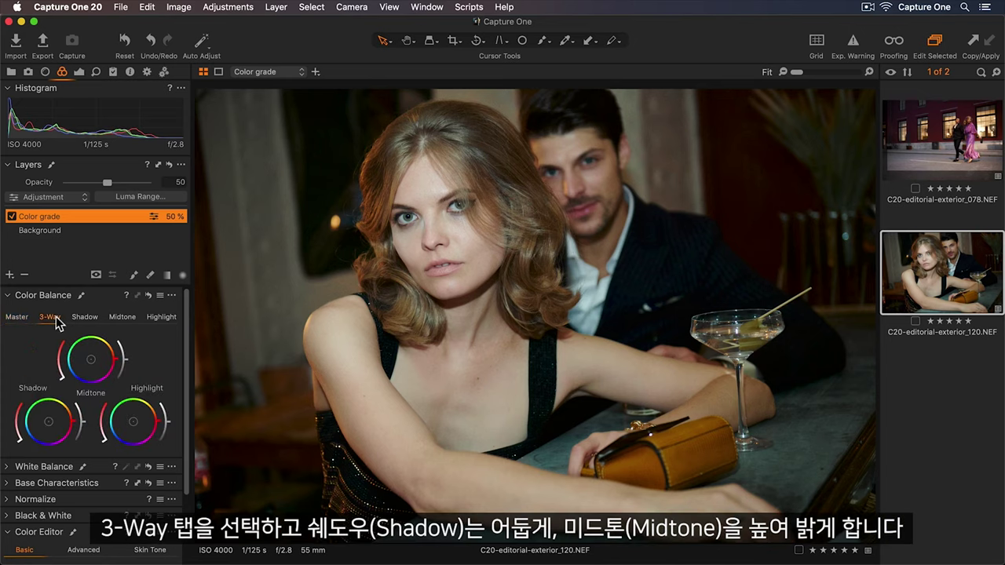
{"action": "left_click_drag", "start_coordinate": [85, 423], "coordinate": [82, 428]}
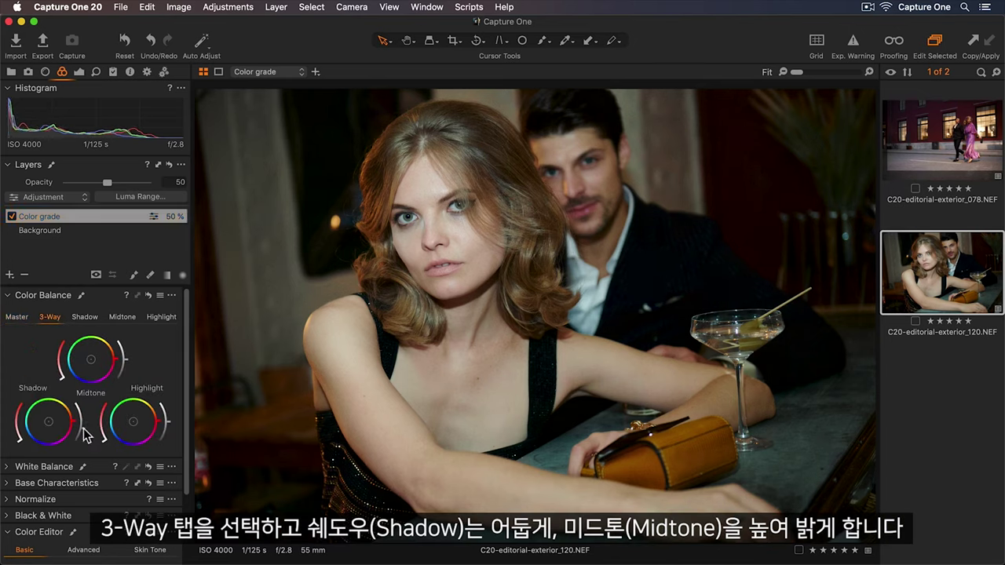
{"action": "left_click_drag", "start_coordinate": [124, 359], "coordinate": [125, 353]}
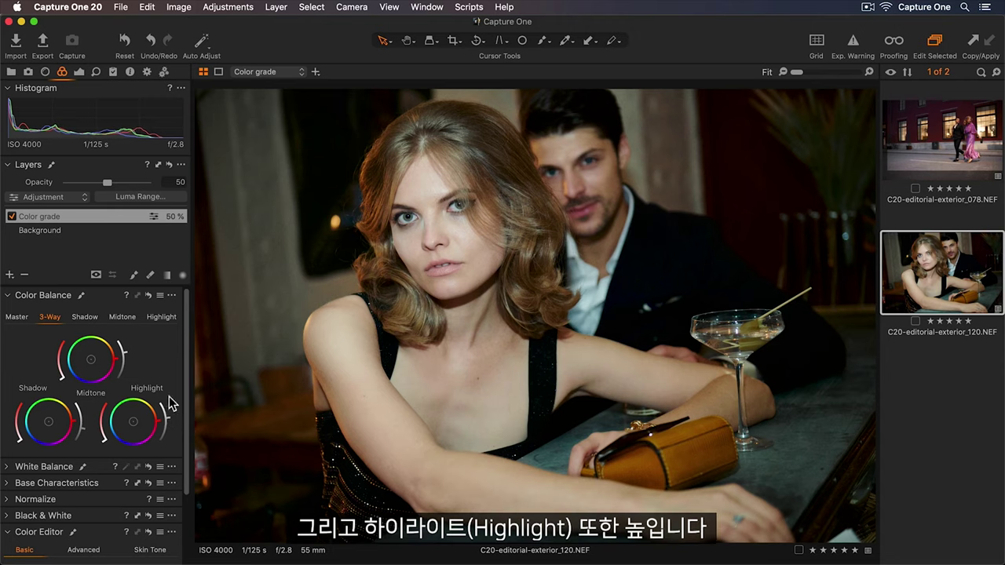
Split-tone the Color grade layer: Shadow wheel toward blue, Highlight wheel toward orange.
{"action": "left_click", "coordinate": [93, 318]}
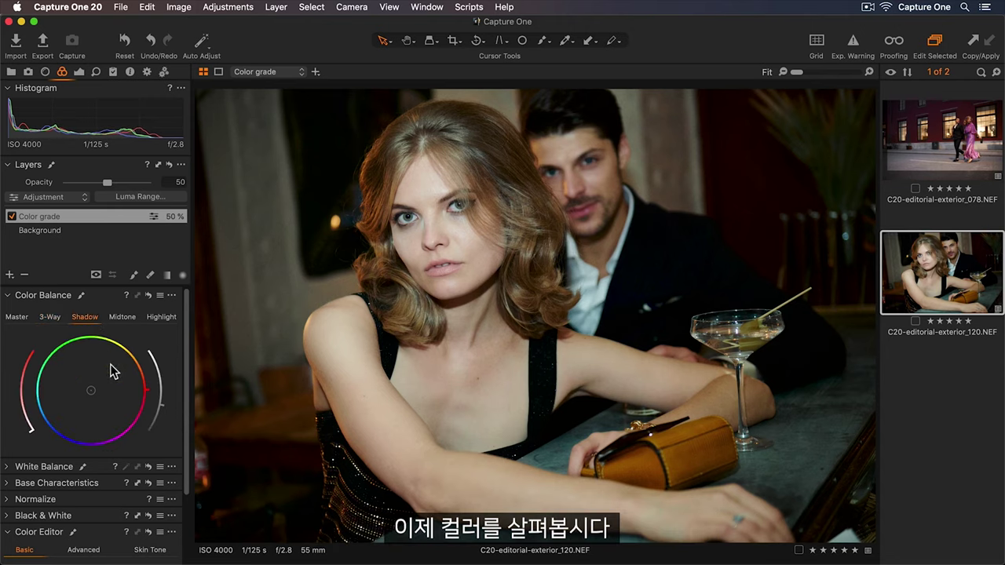
{"action": "left_click_drag", "start_coordinate": [97, 395], "coordinate": [61, 435]}
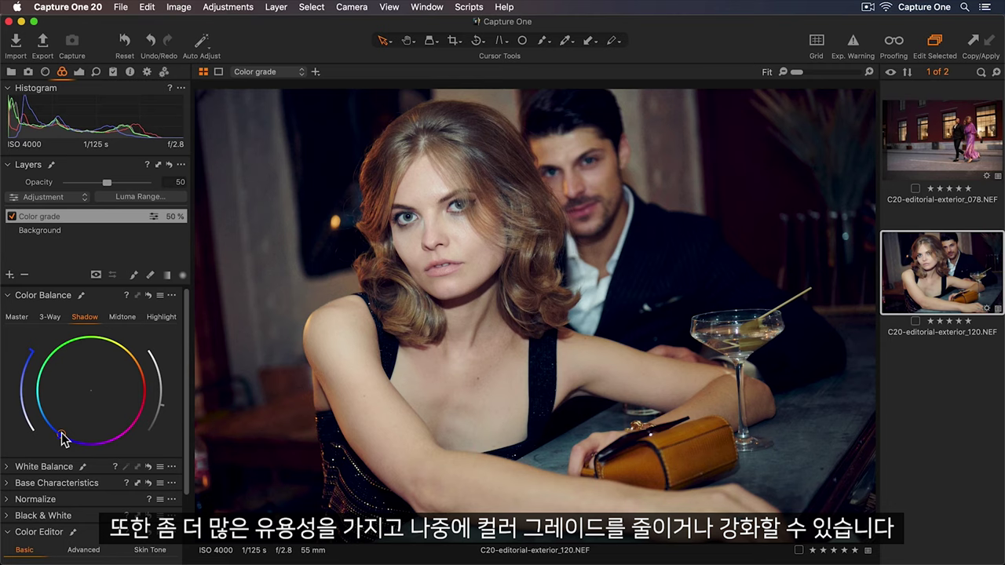
{"action": "left_click", "coordinate": [161, 317]}
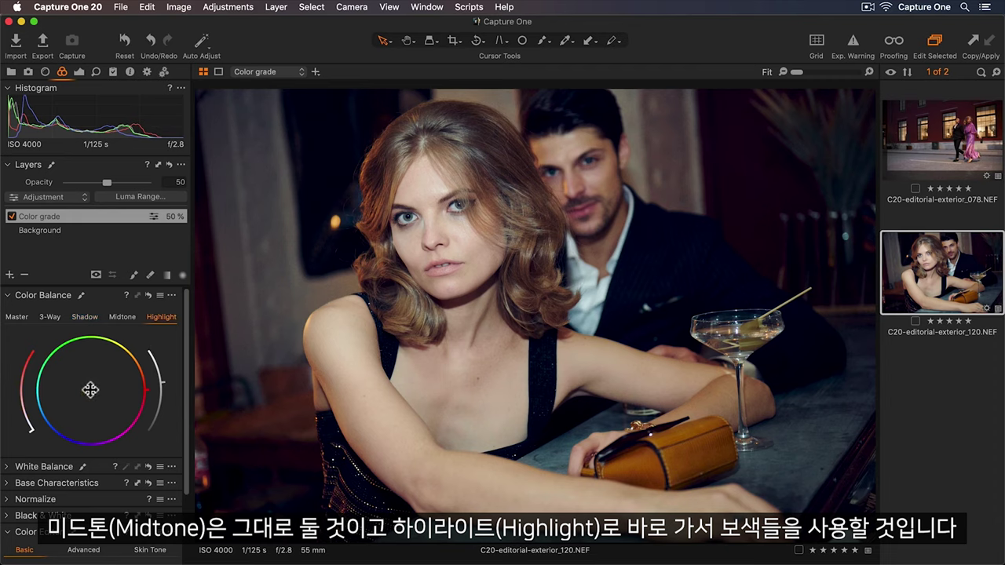
{"action": "left_click_drag", "start_coordinate": [91, 390], "coordinate": [139, 369]}
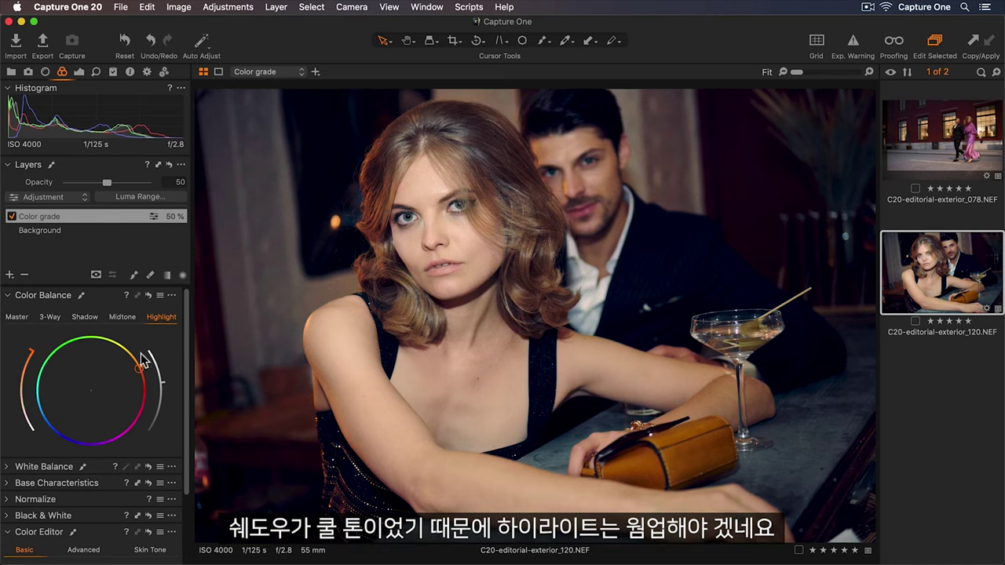
Toggle the Color grade layer off and on to compare, then set its opacity to 25.
{"action": "left_click", "coordinate": [12, 218]}
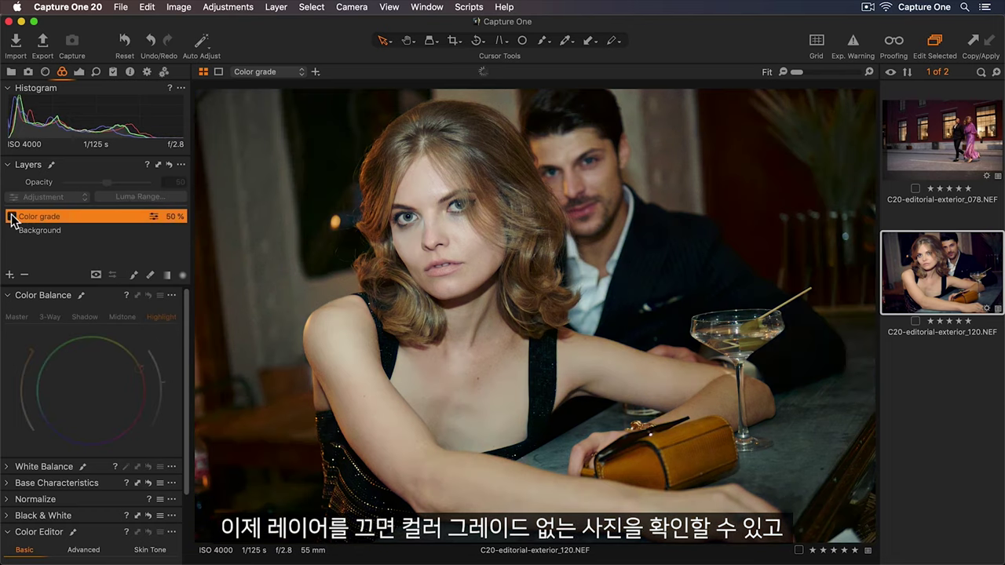
{"action": "left_click", "coordinate": [12, 217]}
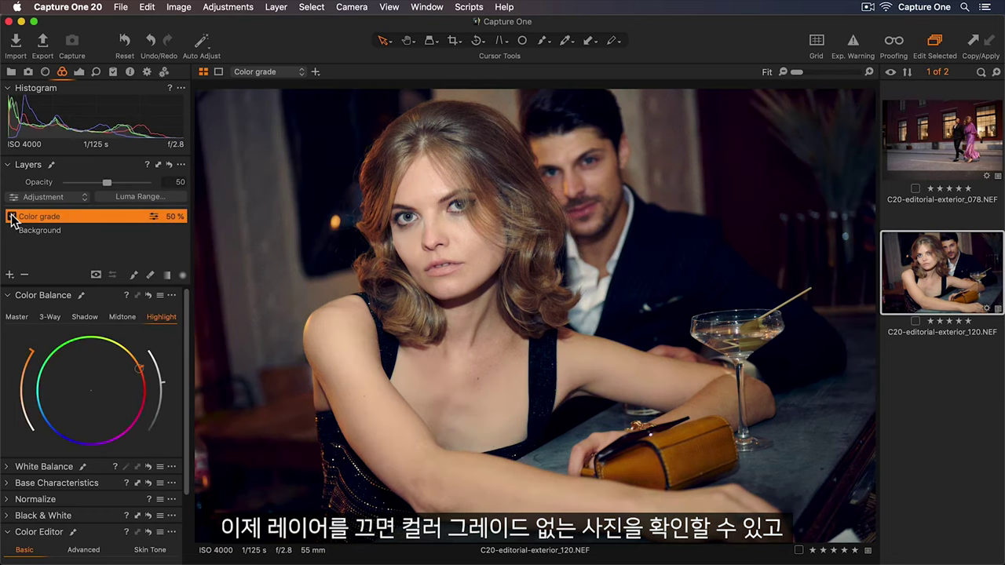
{"action": "left_click_drag", "start_coordinate": [107, 182], "coordinate": [88, 183]}
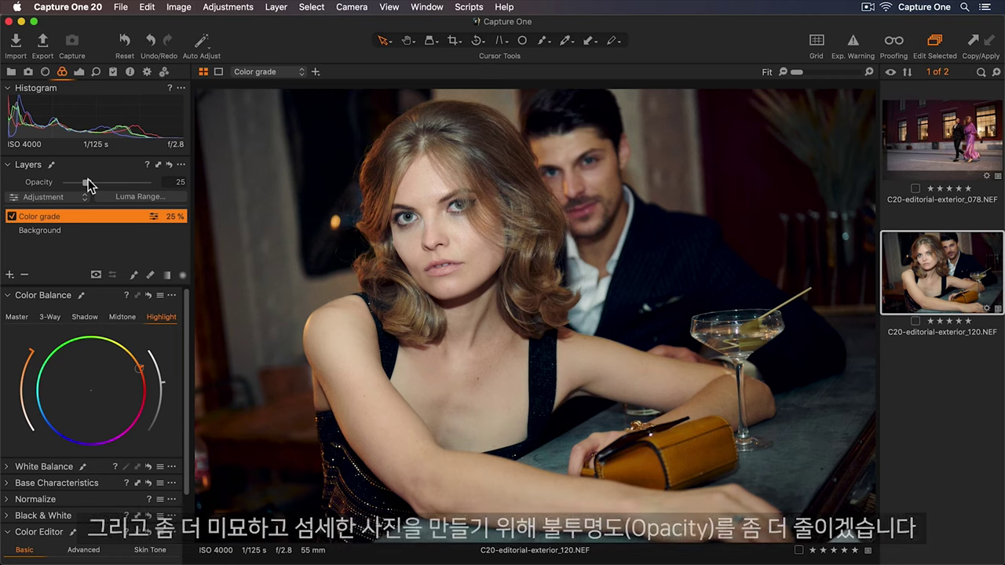
Nudge the Master wheel slightly toward orange for a warmer overall tint.
{"action": "left_click", "coordinate": [21, 318]}
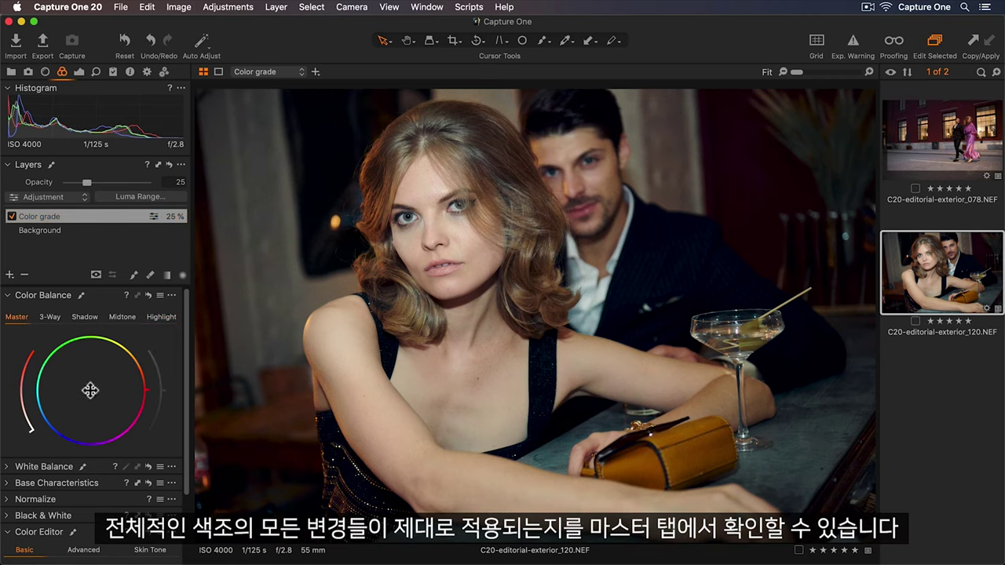
{"action": "mouse_move", "coordinate": [89, 386]}
{"action": "left_mouse_down"}
{"action": "mouse_move", "coordinate": [93, 362]}
{"action": "mouse_move", "coordinate": [120, 395]}
{"action": "mouse_move", "coordinate": [81, 408]}
{"action": "mouse_move", "coordinate": [77, 376]}
{"action": "mouse_move", "coordinate": [115, 401]}
{"action": "left_mouse_up"}
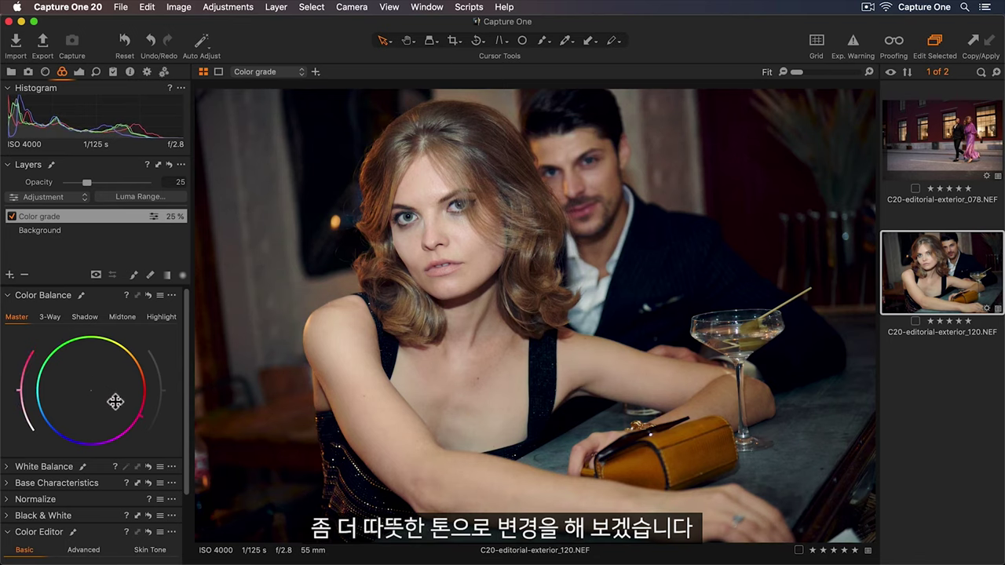